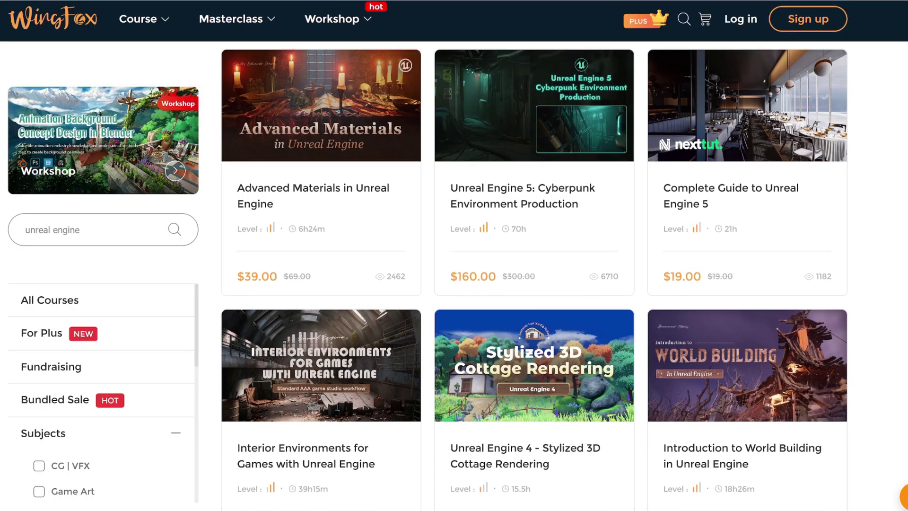
Scroll further down the WingFox 'unreal engine' course results.
{"action": "scroll", "coordinate": [535, 272], "scroll_direction": "down", "scroll_amount": 8}
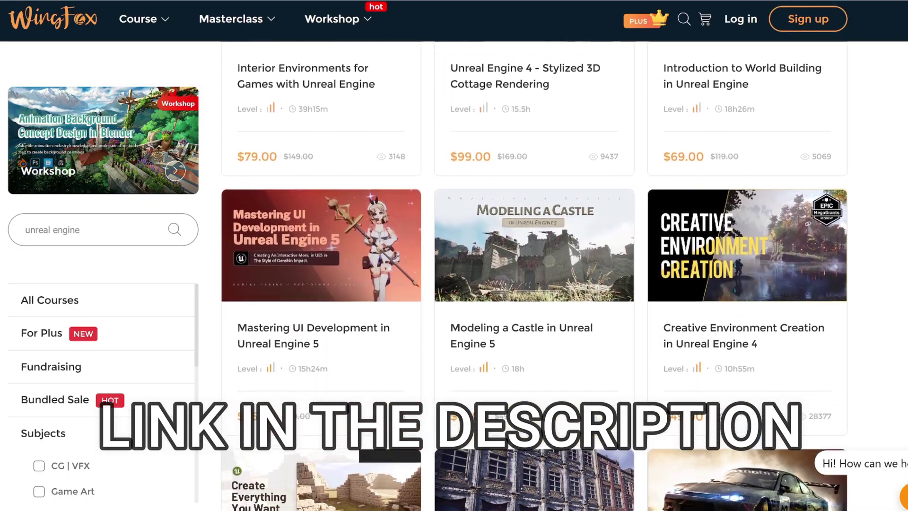
{"action": "scroll", "coordinate": [535, 271], "scroll_direction": "down", "scroll_amount": 8}
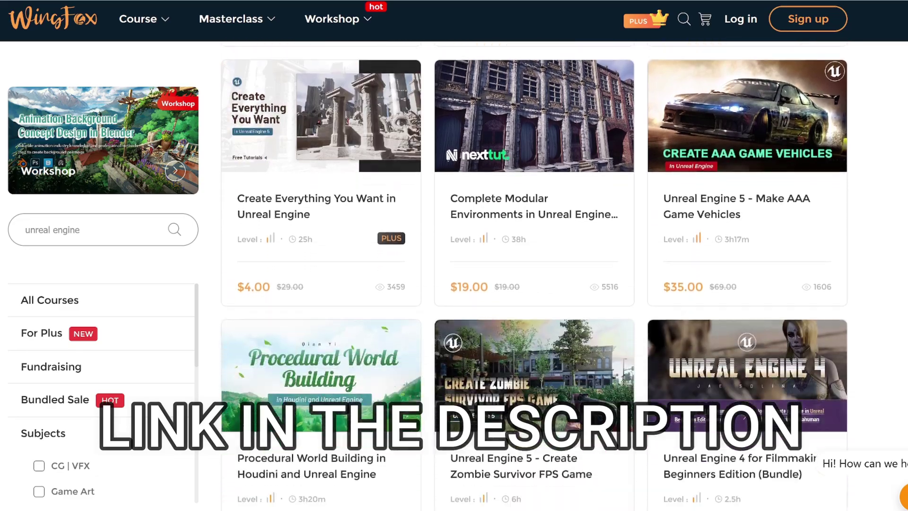
{"action": "scroll", "coordinate": [535, 272], "scroll_direction": "down", "scroll_amount": 2}
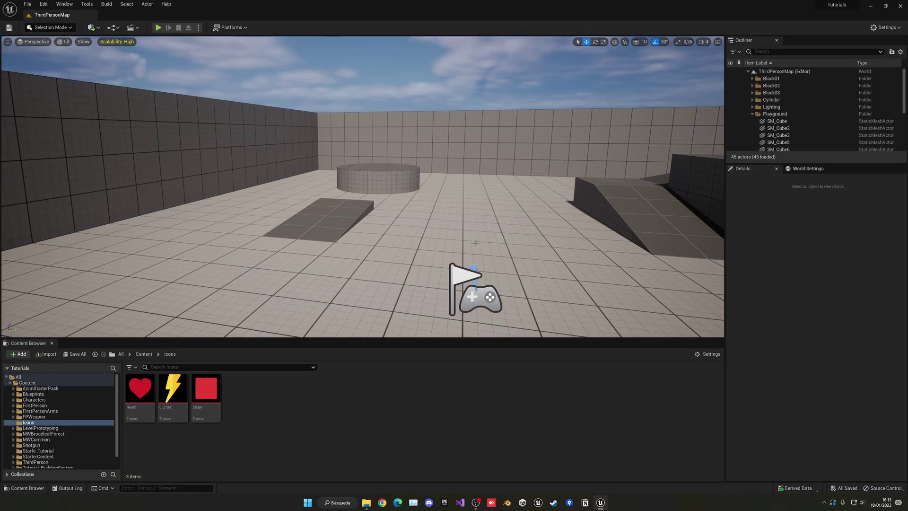
Create a User Widget blueprint named WB_Test in Content/Icons and open it docked in the editor.
{"action": "right_click", "coordinate": [285, 408]}
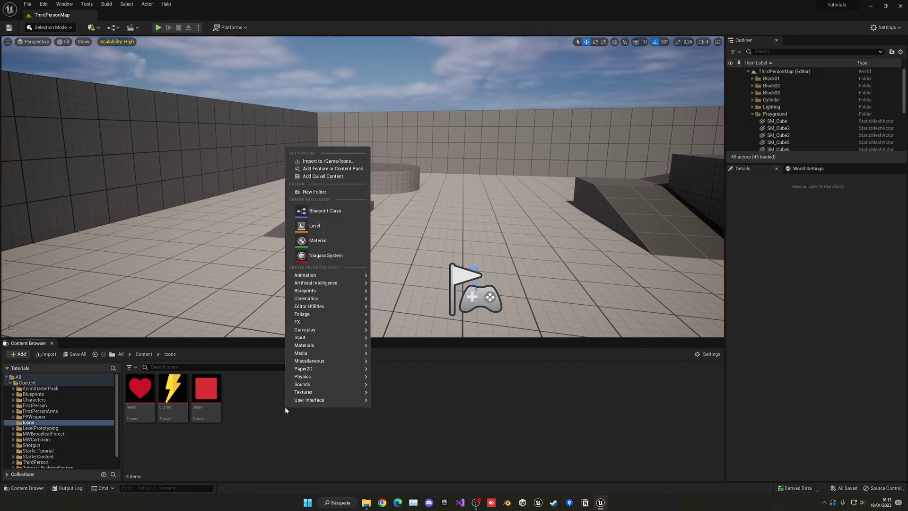
{"action": "mouse_move", "coordinate": [316, 401]}
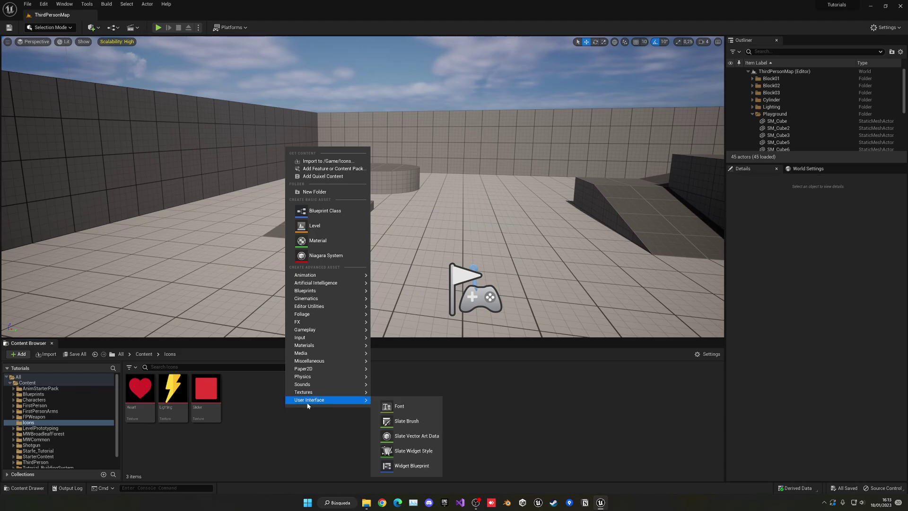
{"action": "left_click", "coordinate": [391, 466]}
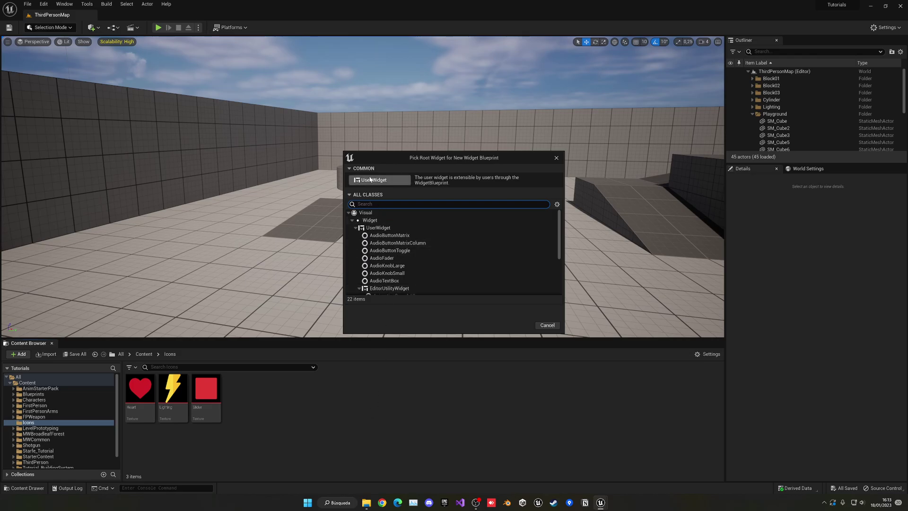
{"action": "left_click", "coordinate": [383, 180]}
{"action": "type", "text": "W"}
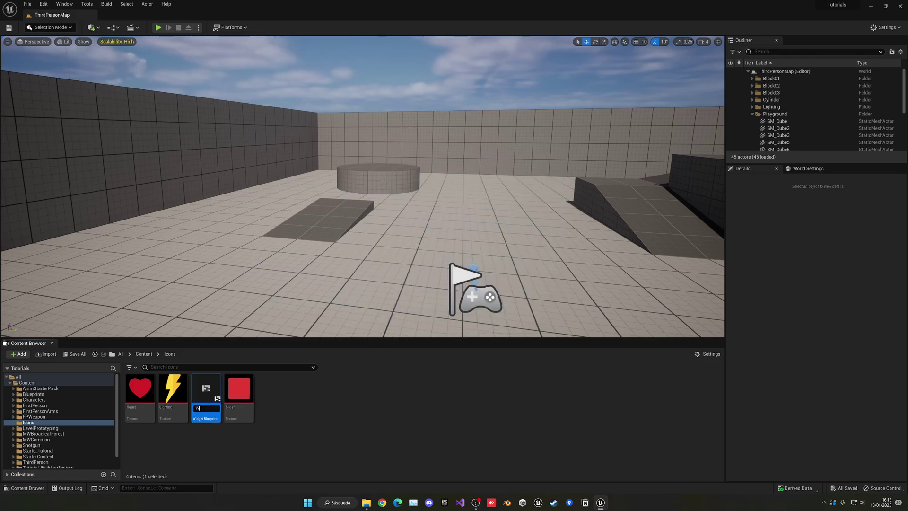
{"action": "type", "text": "B_Test"}
{"action": "key", "text": "Return"}
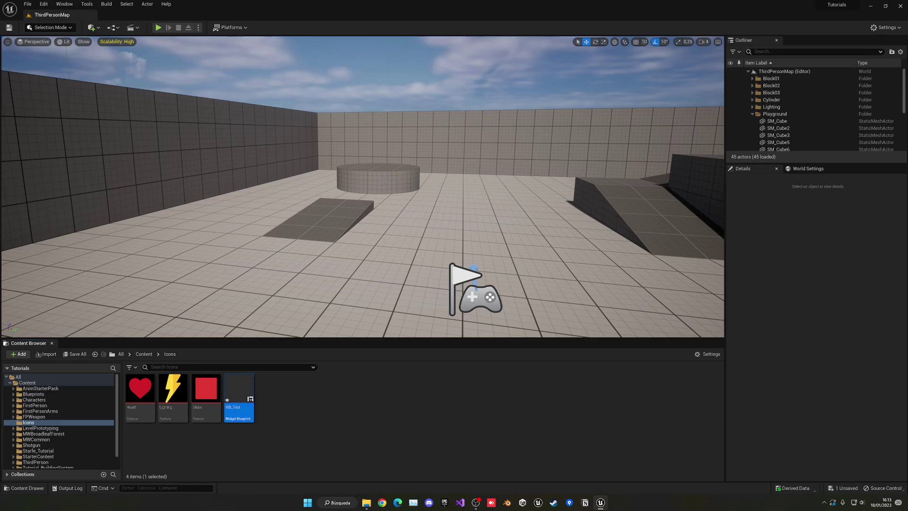
{"action": "key", "text": "Return"}
{"action": "left_click_drag", "start_coordinate": [162, 66], "coordinate": [113, 19]}
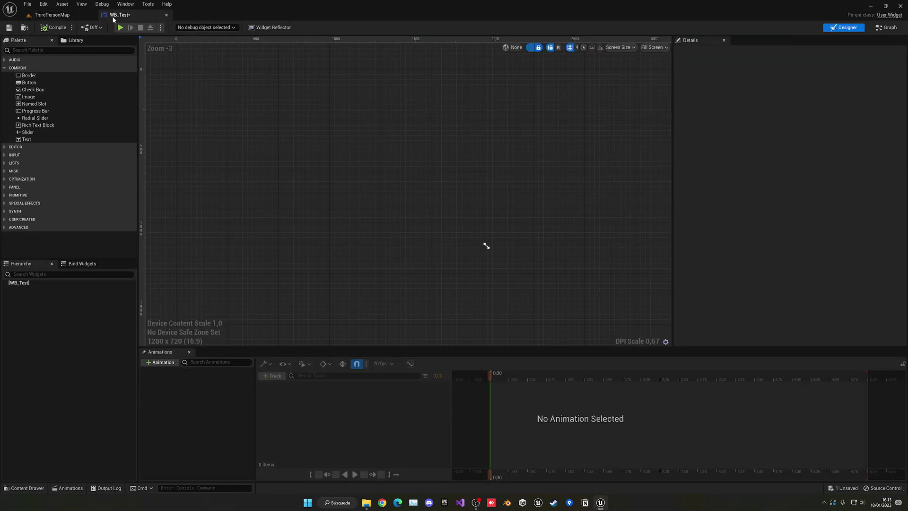
Find Canvas Panel via a 'canv' Palette search and drop it into WB_Test as the root.
{"action": "left_click", "coordinate": [100, 51]}
{"action": "type", "text": "canv"}
{"action": "left_click_drag", "start_coordinate": [76, 67], "coordinate": [251, 306]}
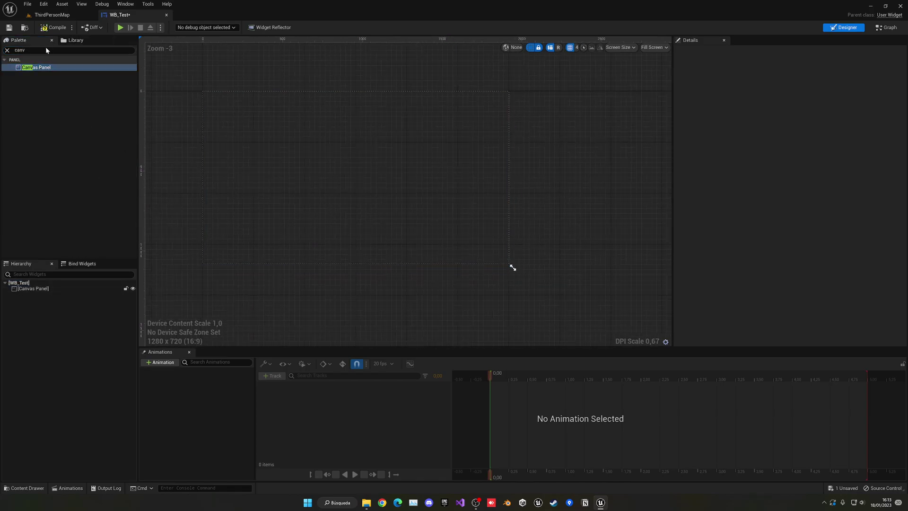
{"action": "left_click", "coordinate": [7, 51]}
{"action": "scroll", "coordinate": [316, 134], "scroll_direction": "up", "scroll_amount": 2}
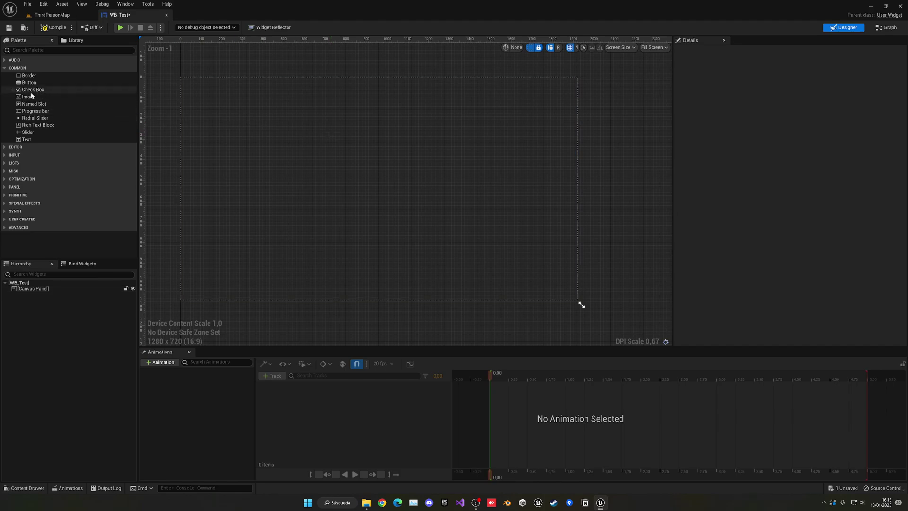
Drop an Image onto the canvas and set its size to 200 × 200.
{"action": "left_click_drag", "start_coordinate": [34, 96], "coordinate": [357, 164]}
{"action": "scroll", "coordinate": [307, 124], "scroll_direction": "up", "scroll_amount": 3}
{"action": "left_click", "coordinate": [797, 116]}
{"action": "type", "text": "200"}
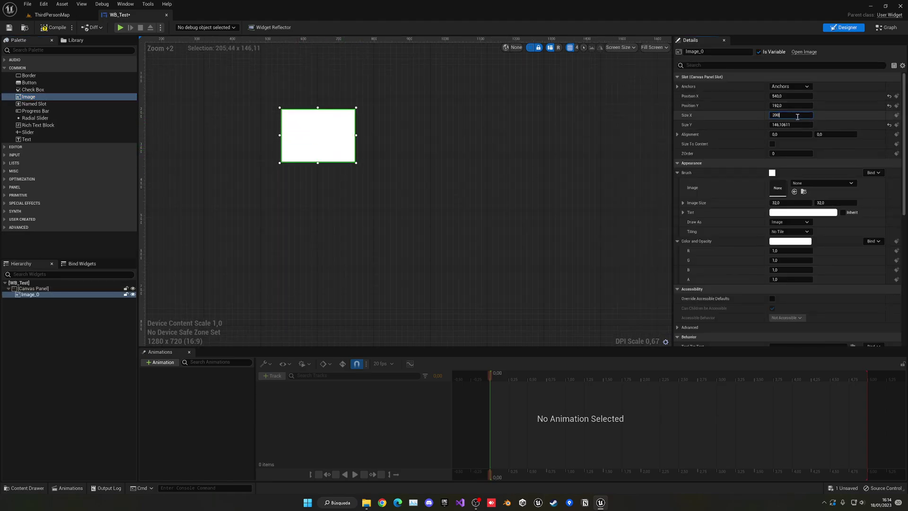
{"action": "key", "text": "Tab"}
{"action": "type", "text": "200"}
{"action": "key", "text": "Return"}
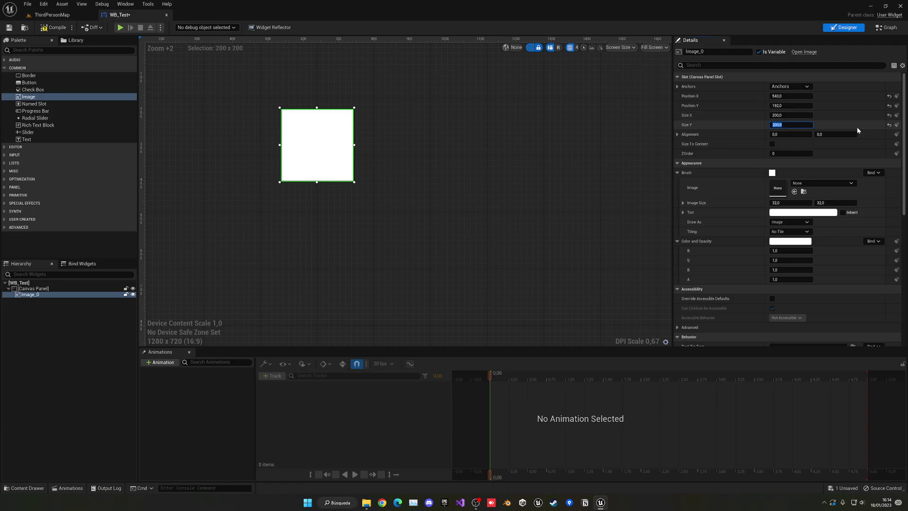
Adjust the designer view and reselect Image_0, collapsing its Brush settings.
{"action": "right_click_drag", "start_coordinate": [468, 216], "coordinate": [487, 229]}
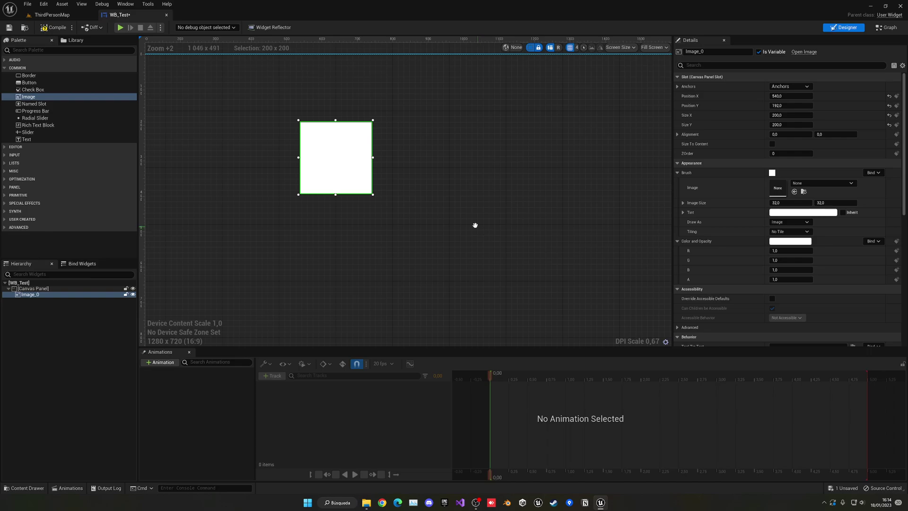
{"action": "right_click_drag", "start_coordinate": [481, 231], "coordinate": [459, 214]}
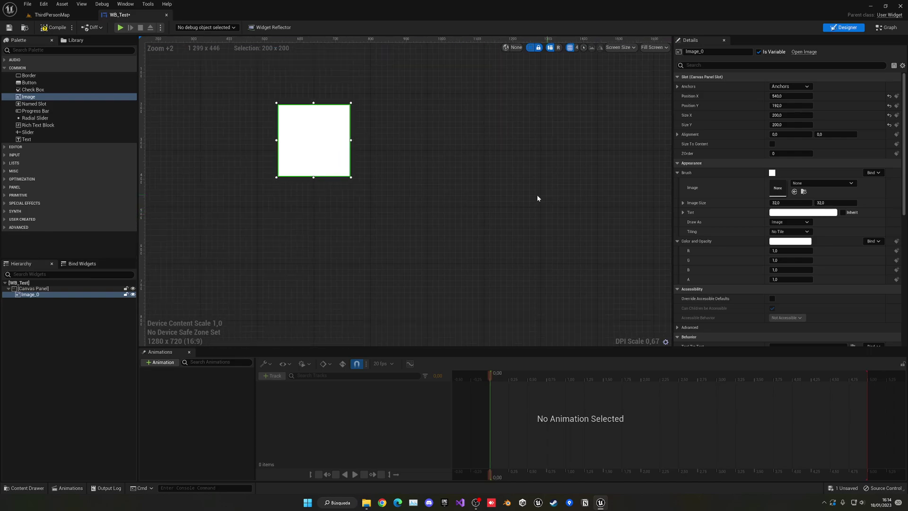
{"action": "left_click", "coordinate": [342, 262]}
{"action": "left_click", "coordinate": [329, 146]}
{"action": "left_click", "coordinate": [677, 173]}
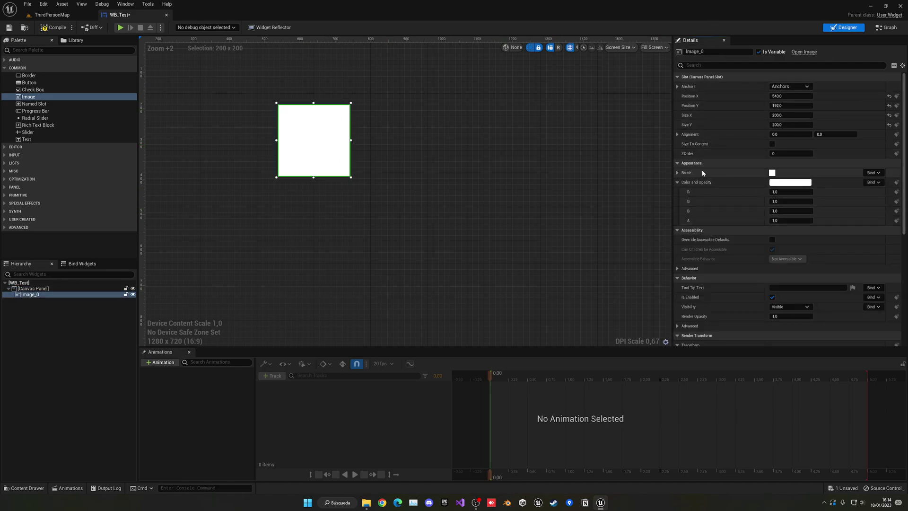
Set Image_0's brush image to the Heart texture, found by searching 'heart'.
{"action": "left_click", "coordinate": [677, 173]}
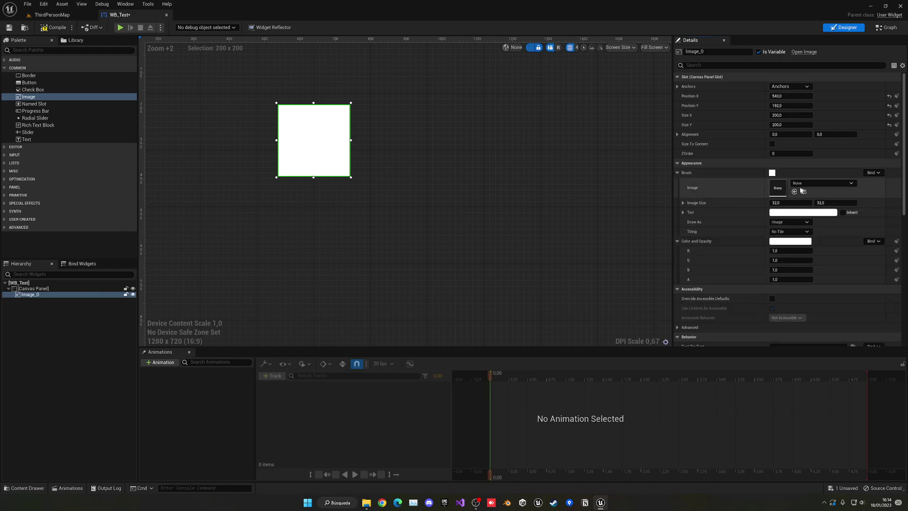
{"action": "left_click", "coordinate": [826, 185]}
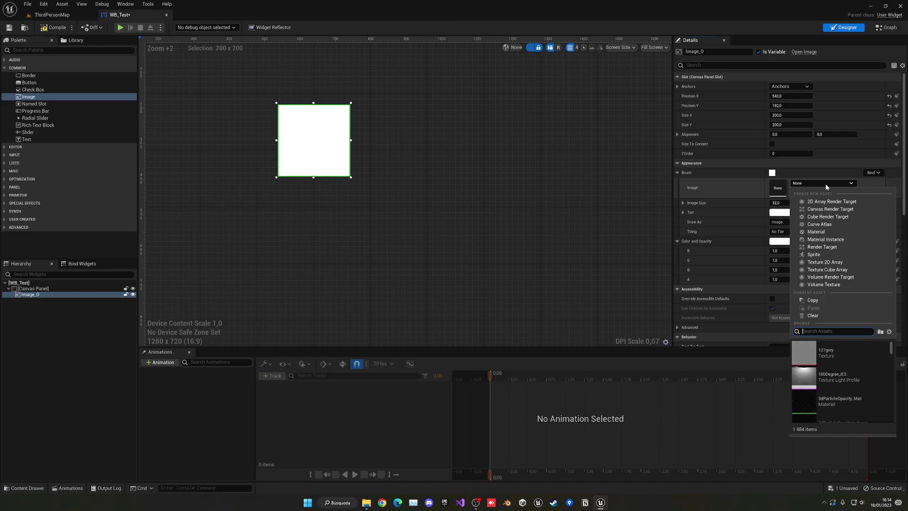
{"action": "type", "text": "heart"}
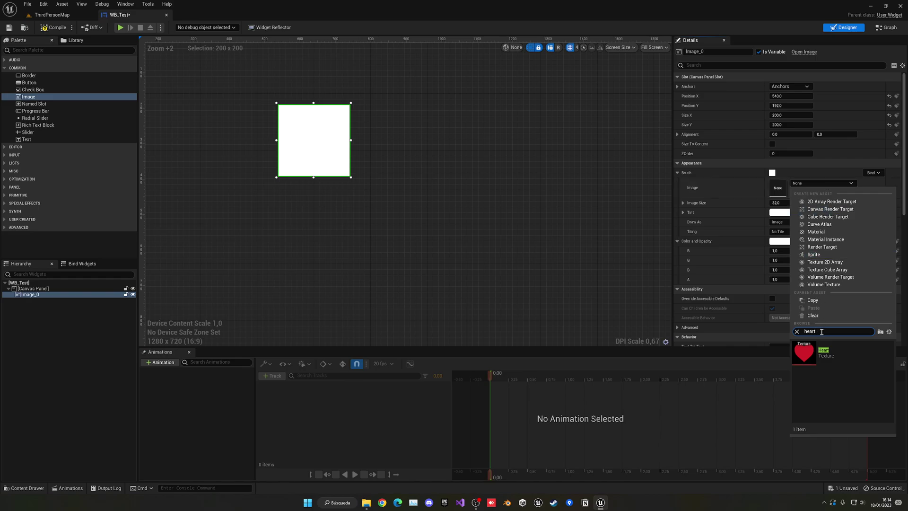
{"action": "left_click", "coordinate": [828, 355]}
{"action": "scroll", "coordinate": [516, 243], "scroll_direction": "down", "scroll_amount": 2}
{"action": "left_click", "coordinate": [512, 239]}
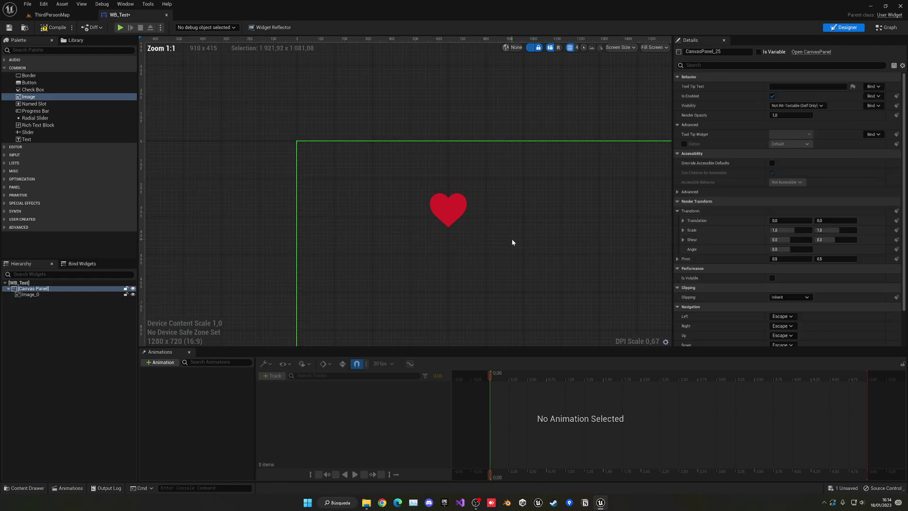
{"action": "right_click_drag", "start_coordinate": [530, 251], "coordinate": [448, 222]}
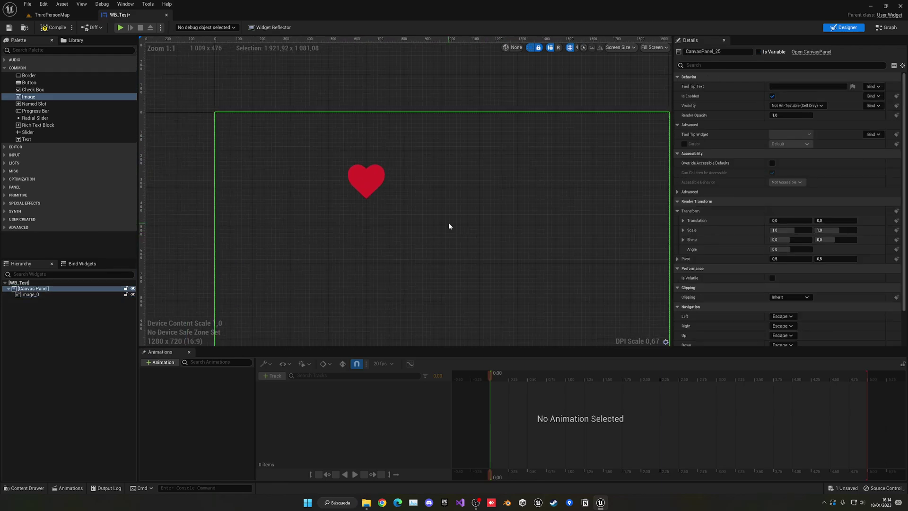
{"action": "left_click", "coordinate": [374, 185]}
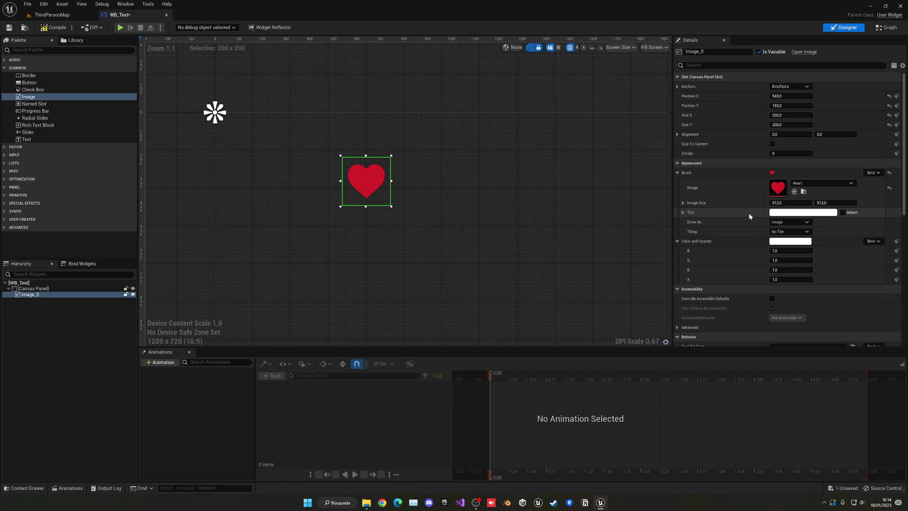
{"action": "left_click", "coordinate": [606, 187]}
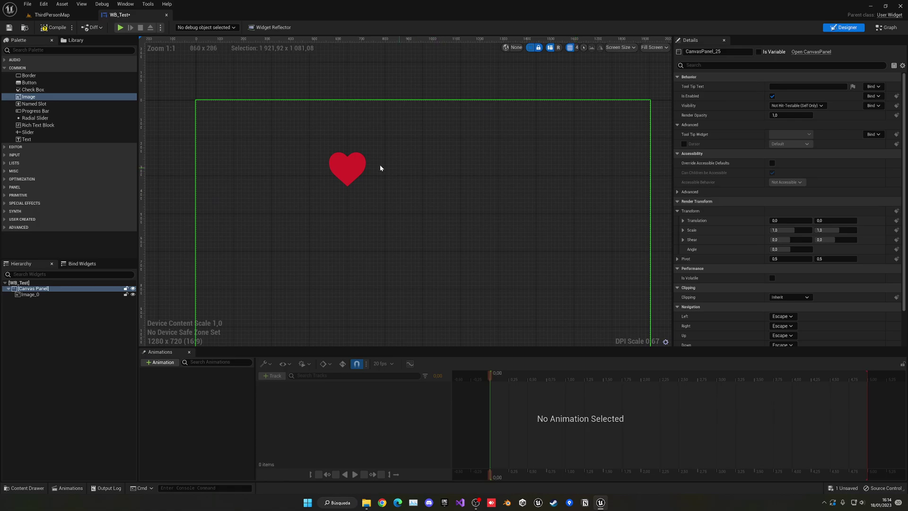
Add ProgressBar_0 below the heart, resize it to about 287 × 51, and set Percent near 0.65.
{"action": "left_click_drag", "start_coordinate": [34, 110], "coordinate": [365, 258]}
{"action": "scroll", "coordinate": [356, 257], "scroll_direction": "up", "scroll_amount": 4}
{"action": "right_click_drag", "start_coordinate": [354, 256], "coordinate": [474, 211]}
{"action": "scroll", "coordinate": [711, 259], "scroll_direction": "down", "scroll_amount": 2}
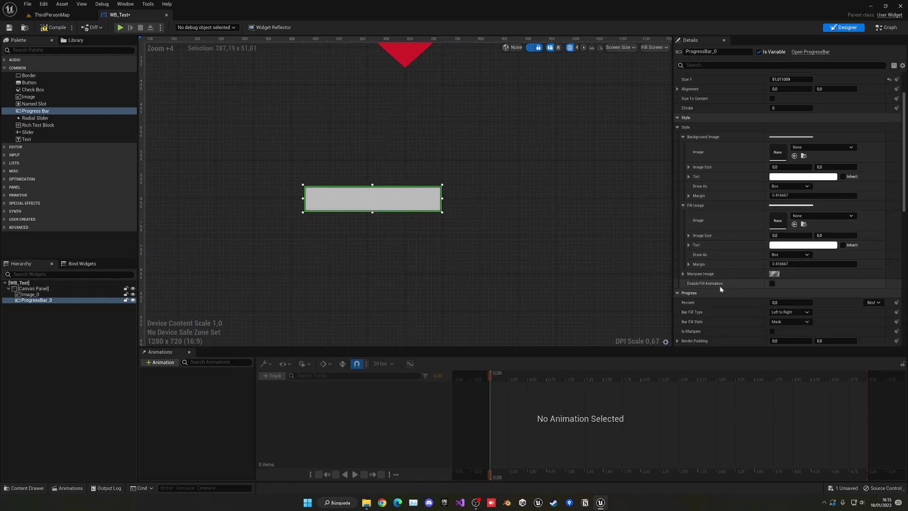
{"action": "left_click_drag", "start_coordinate": [786, 302], "coordinate": [806, 302]}
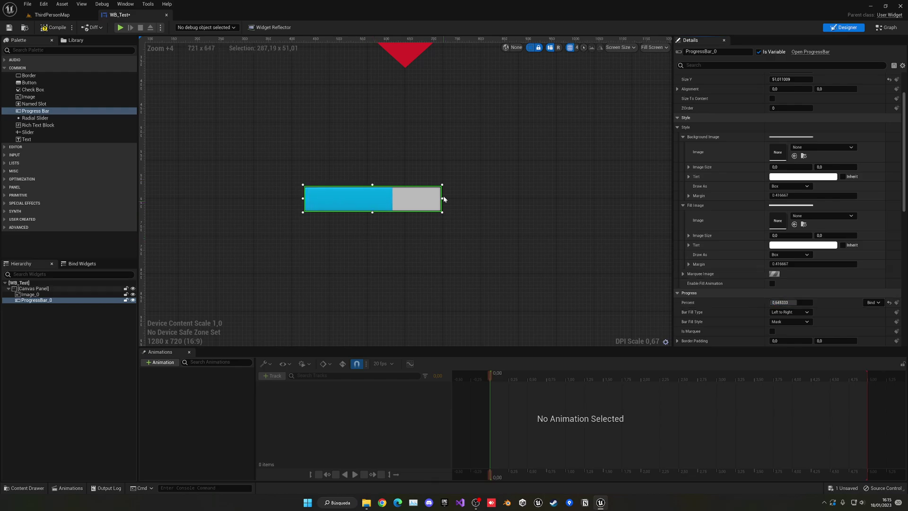
{"action": "scroll", "coordinate": [496, 188], "scroll_direction": "up", "scroll_amount": 3}
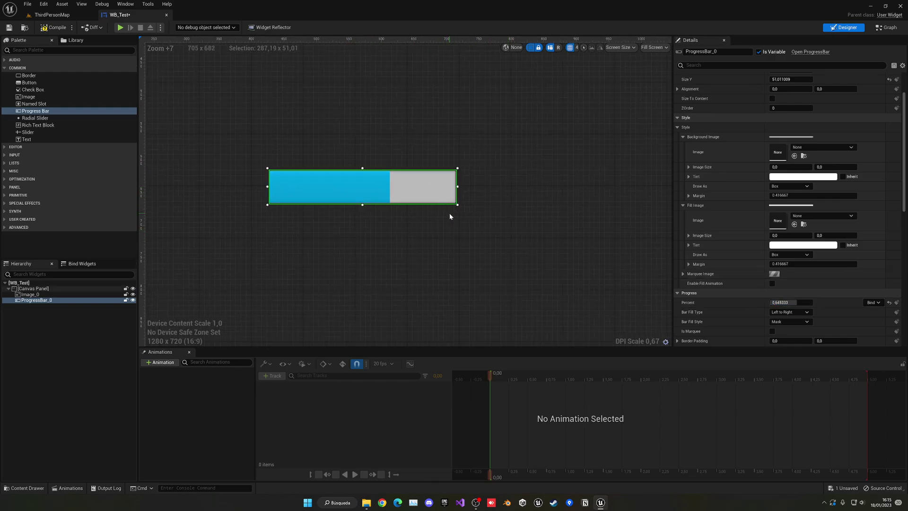
{"action": "scroll", "coordinate": [769, 207], "scroll_direction": "up", "scroll_amount": 2}
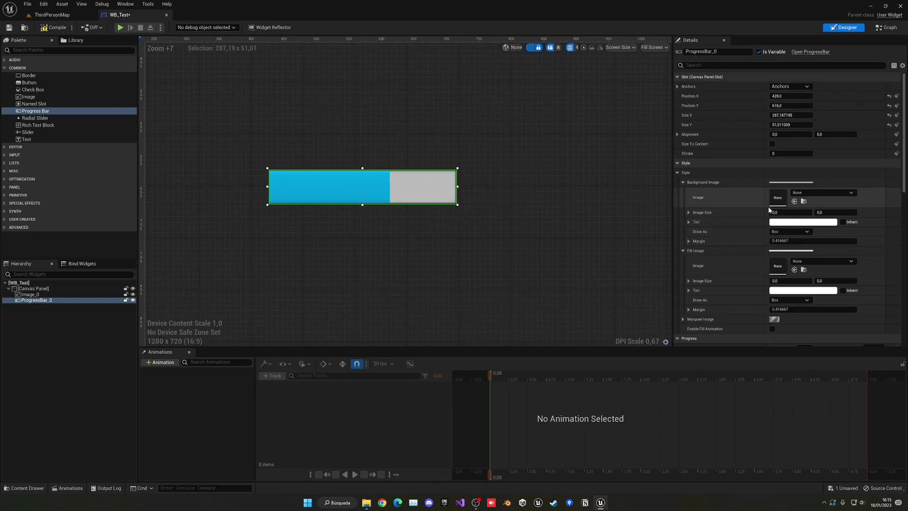
Set ProgressBar_0's Style Background Image to the Slider texture, found by searching 'slider'.
{"action": "left_click", "coordinate": [683, 182]}
{"action": "left_click", "coordinate": [677, 172]}
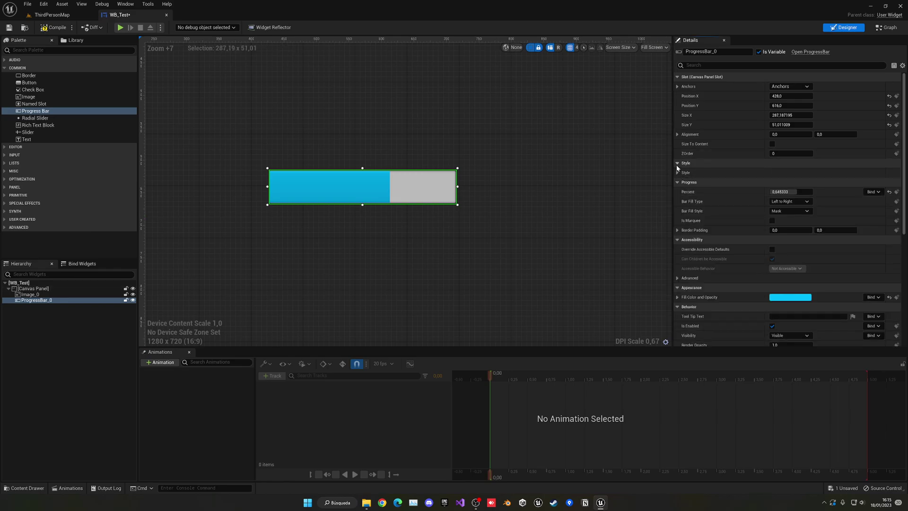
{"action": "left_click", "coordinate": [678, 173]}
{"action": "left_click", "coordinate": [683, 182]}
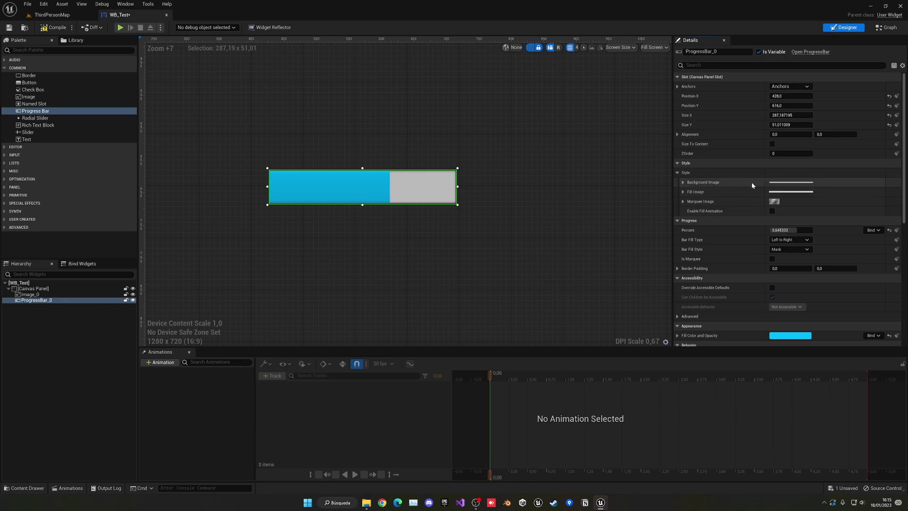
{"action": "left_click", "coordinate": [683, 183]}
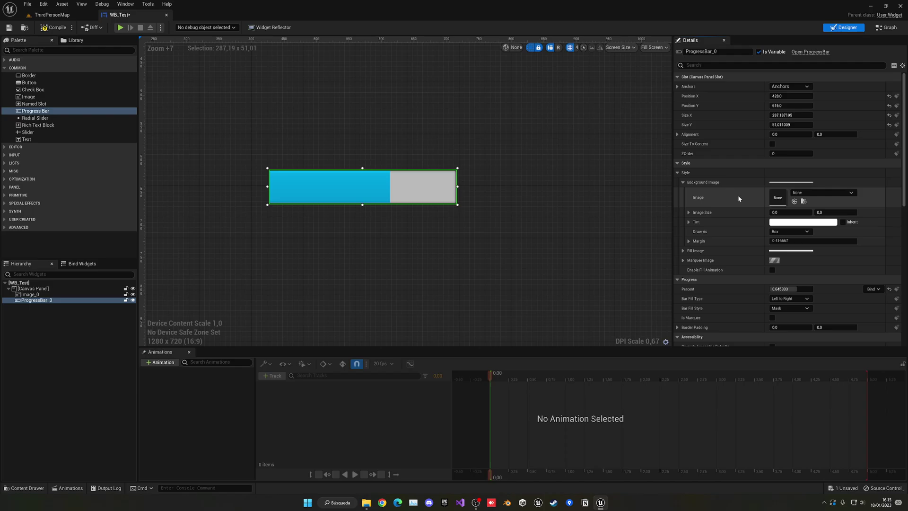
{"action": "left_click", "coordinate": [825, 193]}
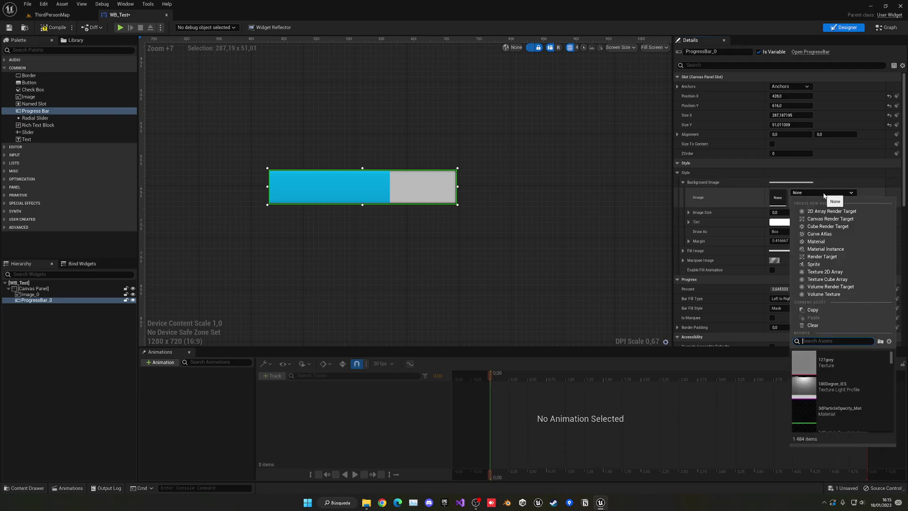
{"action": "type", "text": "slider"}
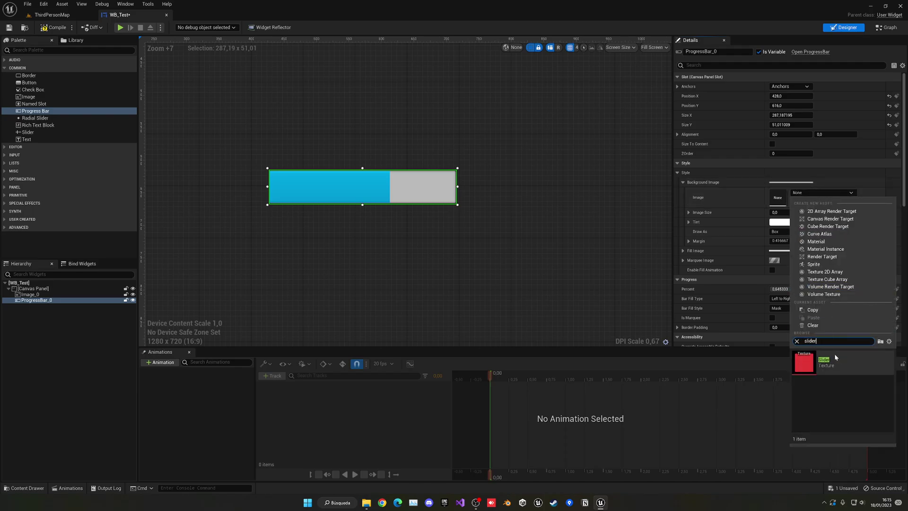
{"action": "left_click", "coordinate": [842, 367]}
{"action": "scroll", "coordinate": [493, 197], "scroll_direction": "up", "scroll_amount": 1}
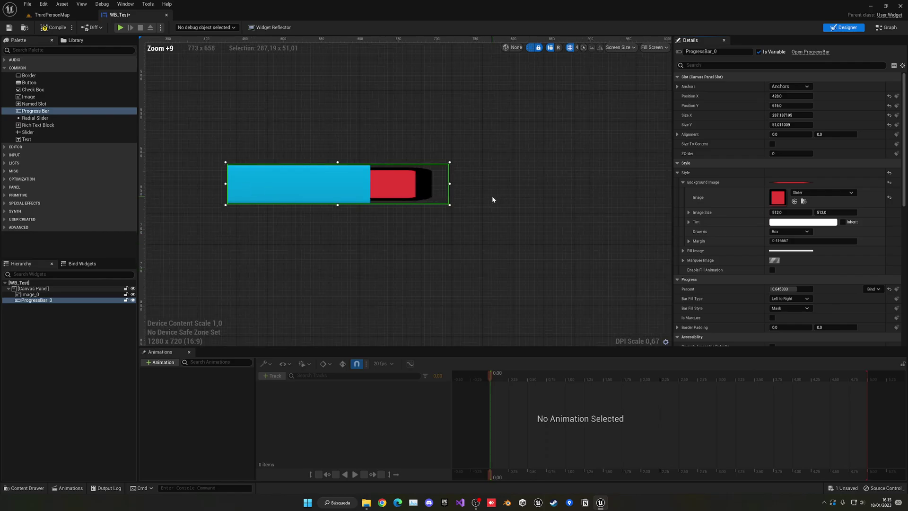
{"action": "right_click_drag", "start_coordinate": [492, 197], "coordinate": [586, 191]}
{"action": "scroll", "coordinate": [533, 191], "scroll_direction": "up", "scroll_amount": 3}
{"action": "scroll", "coordinate": [584, 189], "scroll_direction": "up", "scroll_amount": 1}
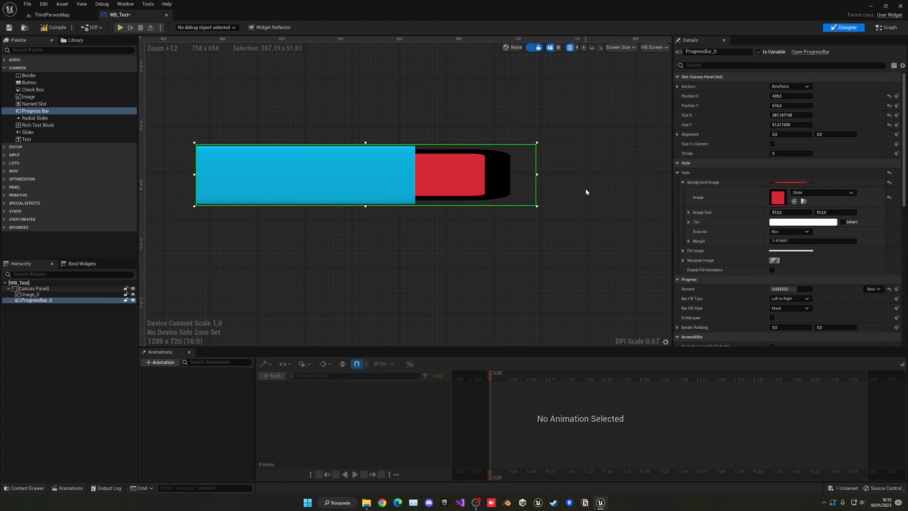
Try Border, Image and Rounded Box for the background Draw As, settling on Border.
{"action": "left_click", "coordinate": [774, 232]}
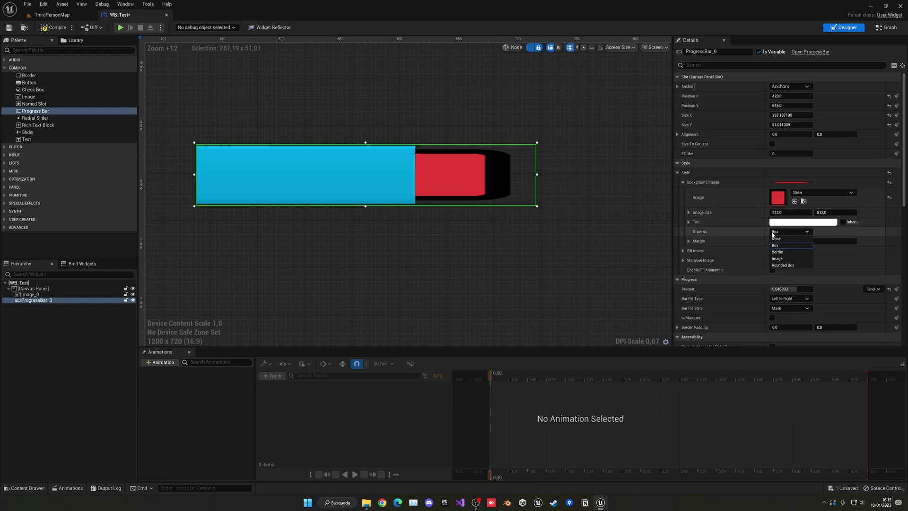
{"action": "left_click", "coordinate": [788, 252]}
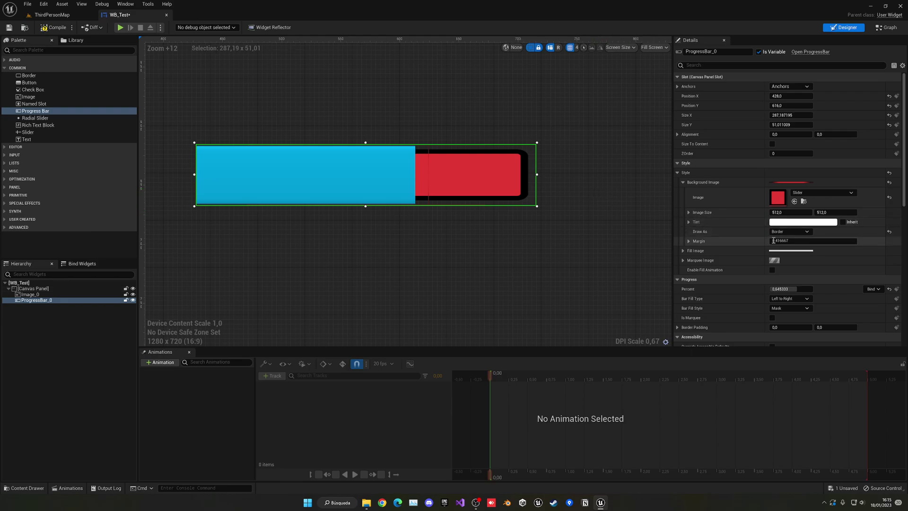
{"action": "left_click", "coordinate": [790, 232]}
{"action": "left_click", "coordinate": [789, 259]}
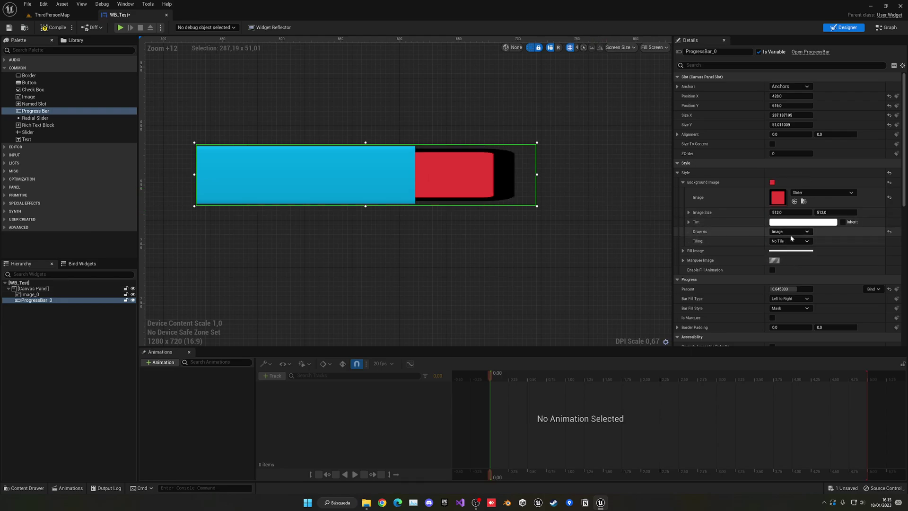
{"action": "left_click", "coordinate": [787, 232]}
{"action": "left_click", "coordinate": [788, 265]}
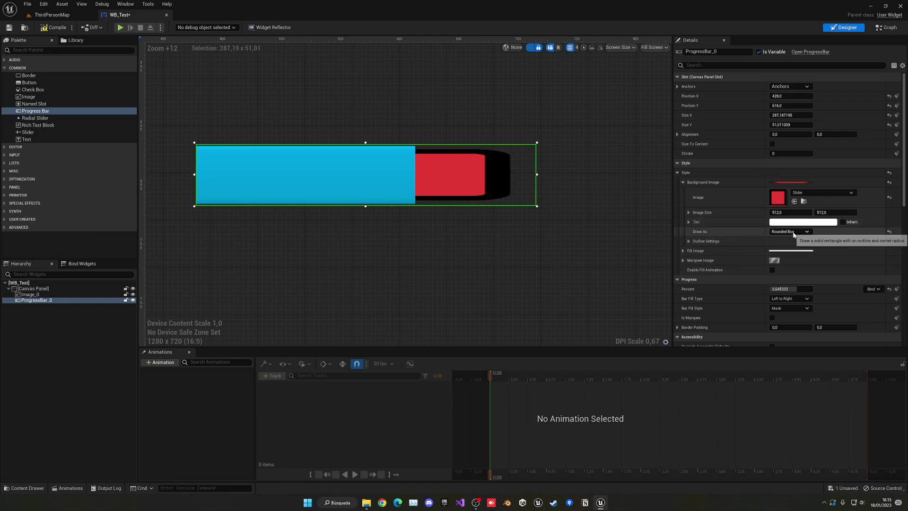
{"action": "left_click", "coordinate": [789, 232]}
{"action": "left_click", "coordinate": [787, 253]}
Pan the designer to inspect the bordered progress bar end to end, then reselect it.
{"action": "scroll", "coordinate": [583, 203], "scroll_direction": "up", "scroll_amount": 1}
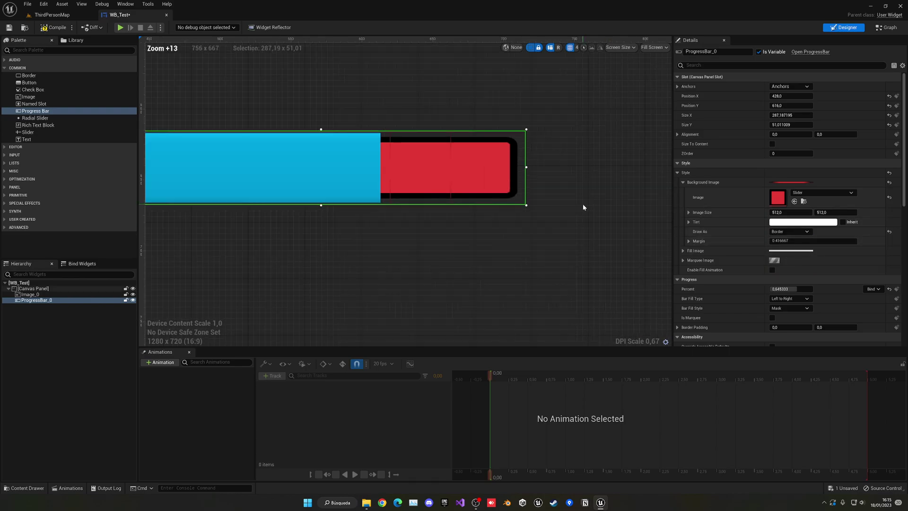
{"action": "left_click", "coordinate": [584, 204]}
{"action": "scroll", "coordinate": [584, 204], "scroll_direction": "down", "scroll_amount": 9}
{"action": "scroll", "coordinate": [582, 206], "scroll_direction": "down", "scroll_amount": 11}
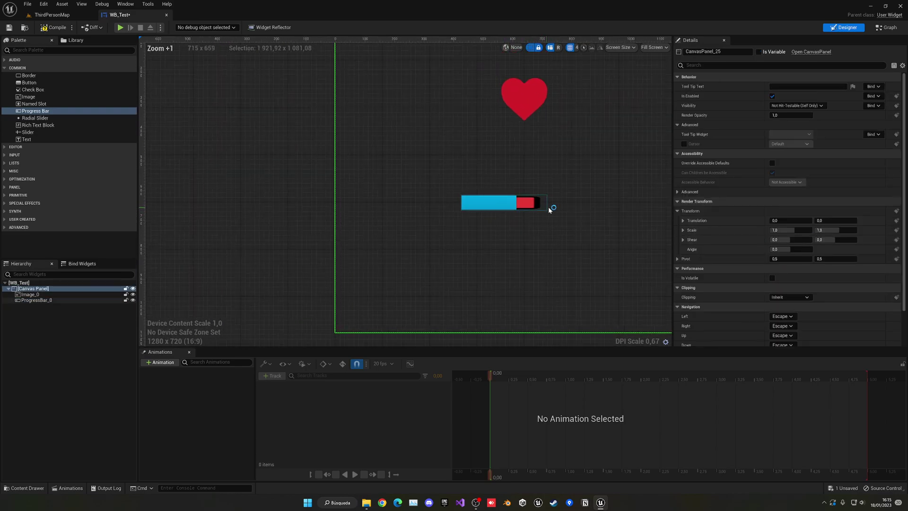
{"action": "right_click_drag", "start_coordinate": [563, 209], "coordinate": [392, 203]}
{"action": "scroll", "coordinate": [386, 207], "scroll_direction": "up", "scroll_amount": 12}
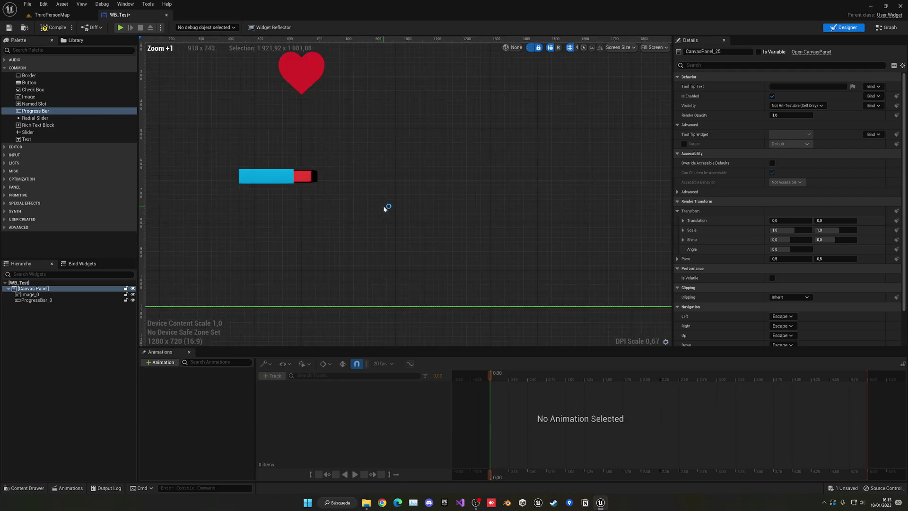
{"action": "scroll", "coordinate": [434, 189], "scroll_direction": "up", "scroll_amount": 12}
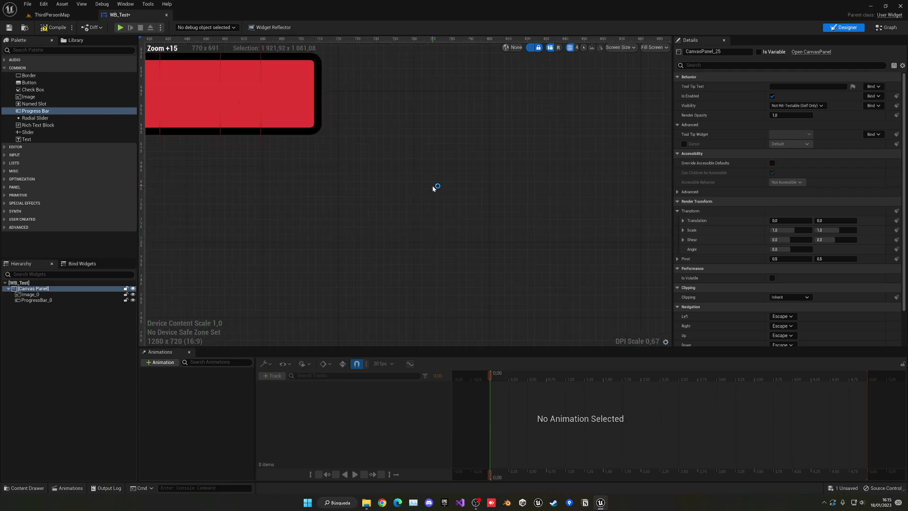
{"action": "right_click_drag", "start_coordinate": [434, 189], "coordinate": [578, 265]}
{"action": "scroll", "coordinate": [458, 188], "scroll_direction": "up", "scroll_amount": 1}
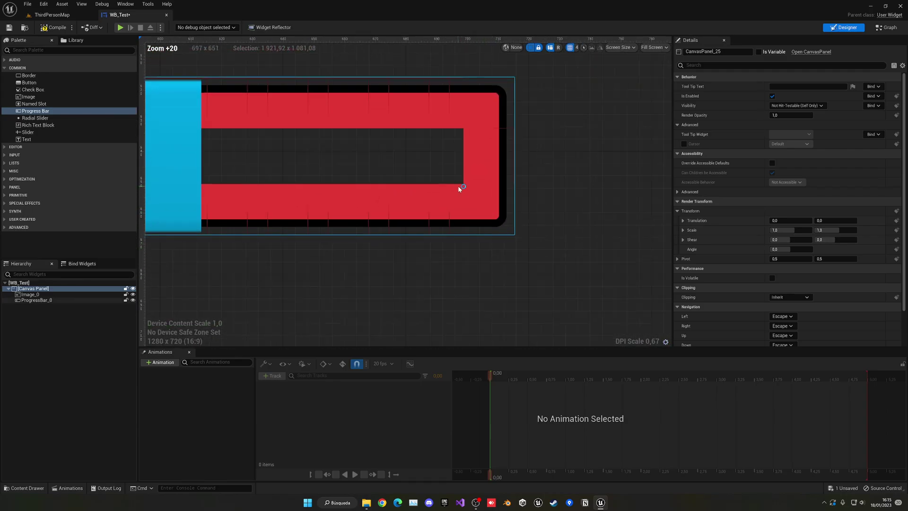
{"action": "left_click", "coordinate": [415, 158]}
{"action": "scroll", "coordinate": [483, 193], "scroll_direction": "down", "scroll_amount": 3}
Confirm Draw As stays Border with Margin 0.416667, then reselect the progress bar.
{"action": "left_click", "coordinate": [800, 231]}
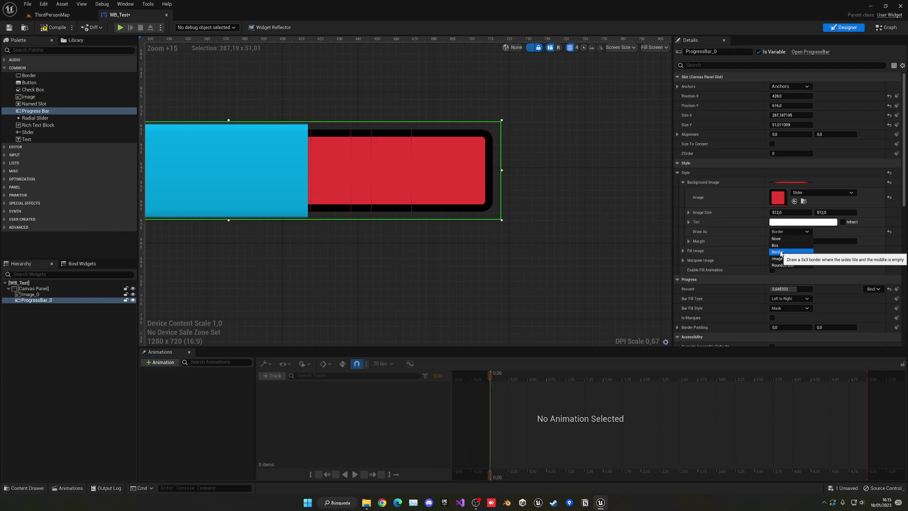
{"action": "left_click", "coordinate": [781, 252]}
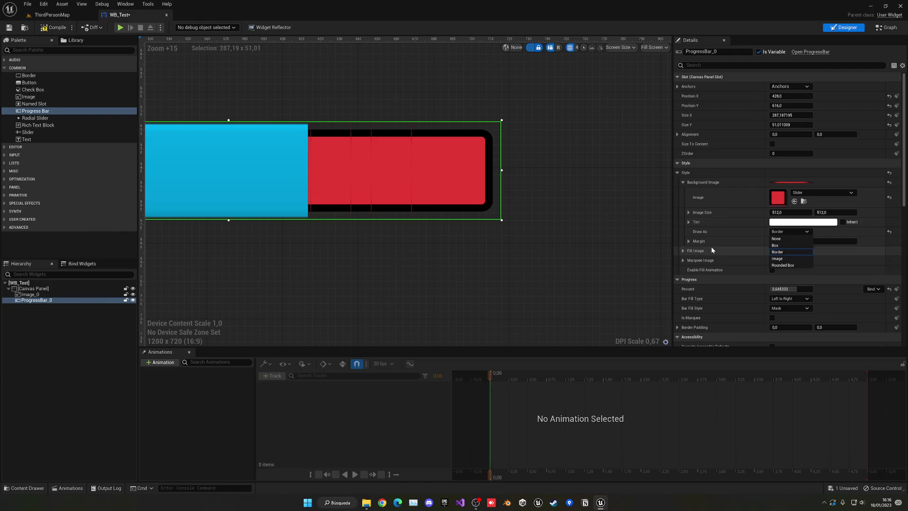
{"action": "left_click", "coordinate": [623, 222]}
{"action": "scroll", "coordinate": [595, 201], "scroll_direction": "down", "scroll_amount": 7}
{"action": "scroll", "coordinate": [595, 203], "scroll_direction": "down", "scroll_amount": 3}
{"action": "right_click_drag", "start_coordinate": [595, 203], "coordinate": [542, 165]}
{"action": "scroll", "coordinate": [451, 202], "scroll_direction": "up", "scroll_amount": 2}
{"action": "left_click", "coordinate": [450, 201]}
{"action": "scroll", "coordinate": [450, 201], "scroll_direction": "up", "scroll_amount": 5}
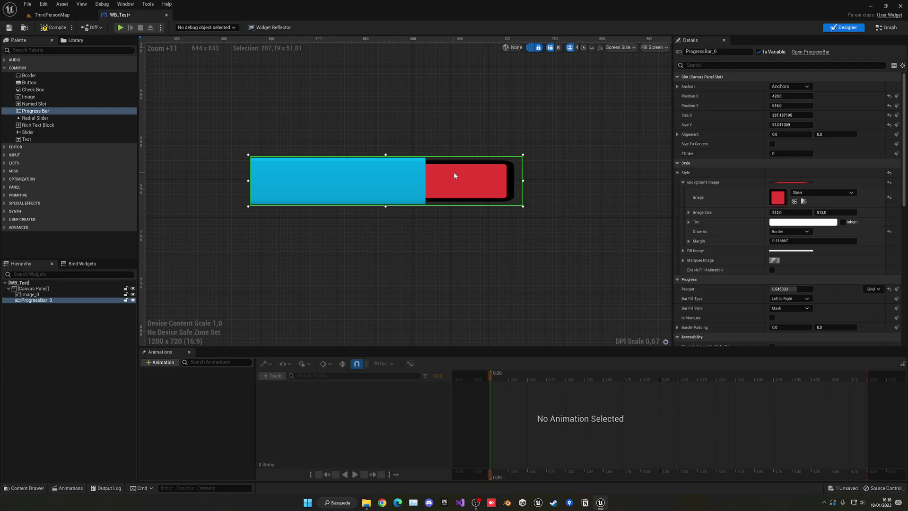
Add a Text Block below the progress bar and colour it saturated yellow.
{"action": "left_click", "coordinate": [374, 218]}
{"action": "left_click_drag", "start_coordinate": [55, 139], "coordinate": [278, 243]}
{"action": "right_click_drag", "start_coordinate": [467, 243], "coordinate": [447, 181]}
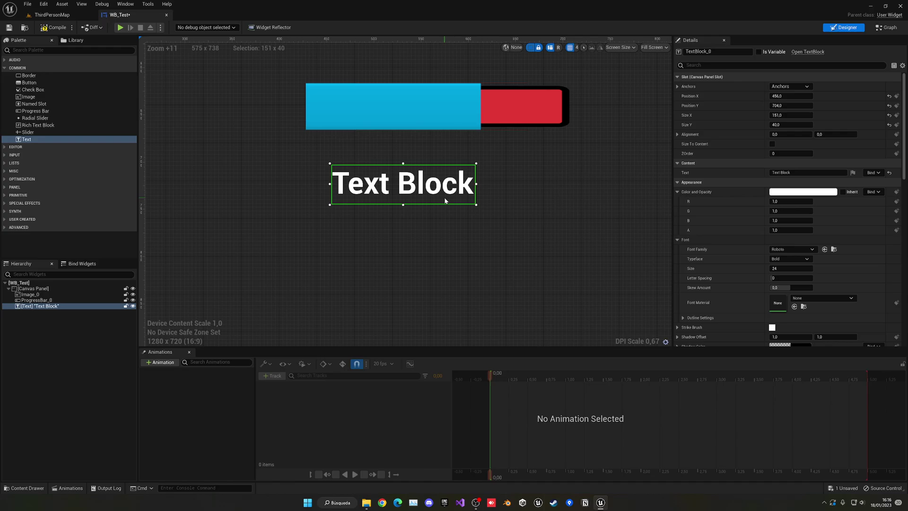
{"action": "left_click", "coordinate": [678, 191]}
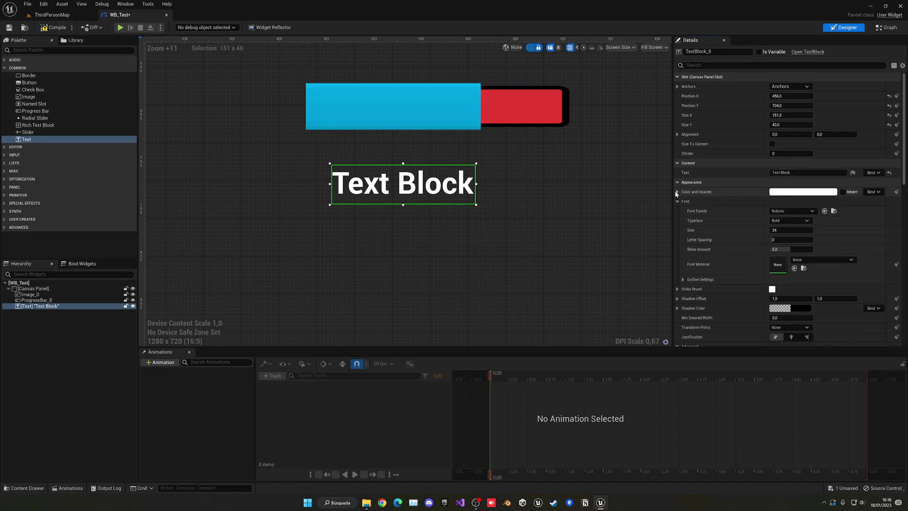
{"action": "left_click", "coordinate": [678, 191]}
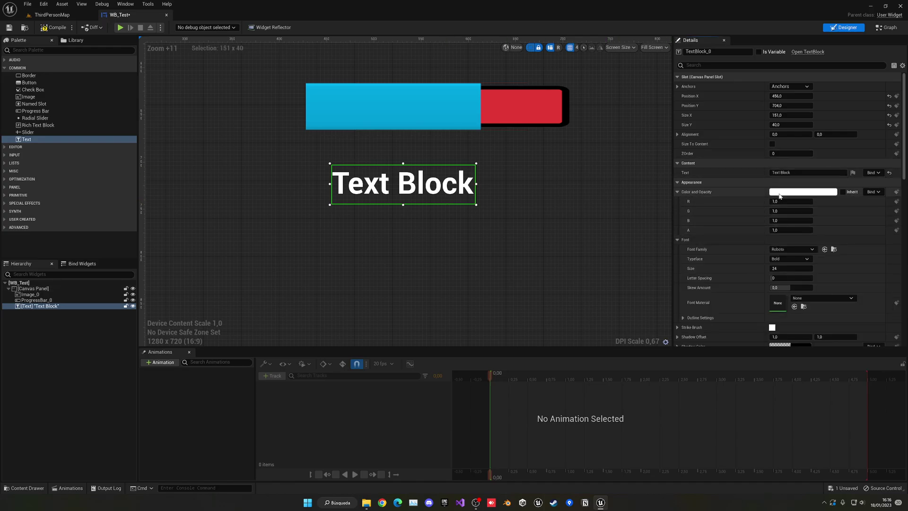
{"action": "left_click", "coordinate": [803, 191]}
{"action": "left_click_drag", "start_coordinate": [694, 252], "coordinate": [696, 309]}
{"action": "left_click", "coordinate": [530, 213]}
Set the text's font size to 28 and, after trying Italic, Light and Regular, typeface Bold.
{"action": "left_click", "coordinate": [402, 184]}
{"action": "scroll", "coordinate": [717, 237], "scroll_direction": "down", "scroll_amount": 2}
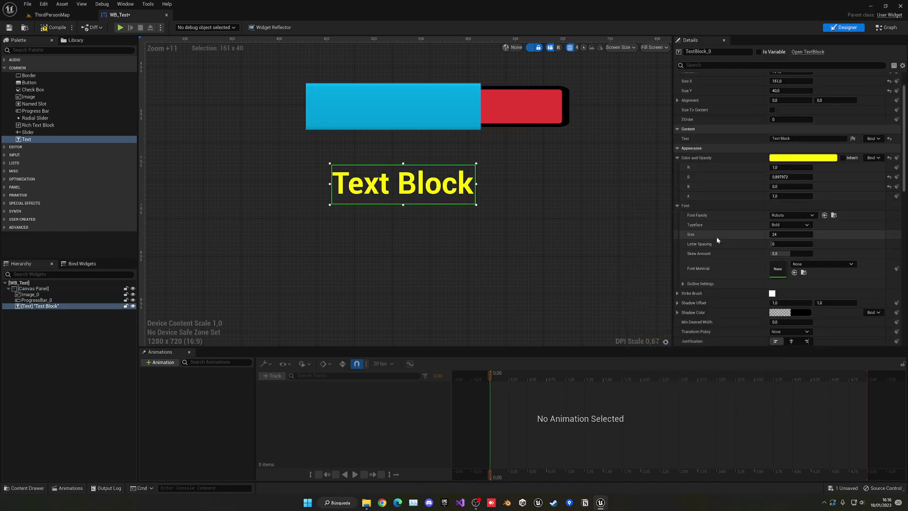
{"action": "mouse_move", "coordinate": [783, 235]}
{"action": "left_mouse_down"}
{"action": "mouse_move", "coordinate": [804, 234]}
{"action": "mouse_move", "coordinate": [787, 231]}
{"action": "left_mouse_up"}
{"action": "left_click", "coordinate": [789, 225]}
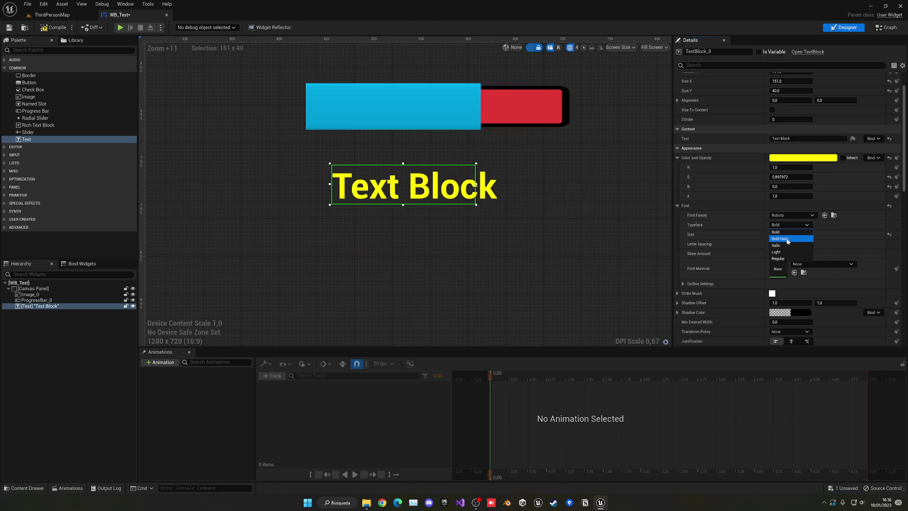
{"action": "left_click", "coordinate": [778, 245]}
{"action": "left_click", "coordinate": [789, 224]}
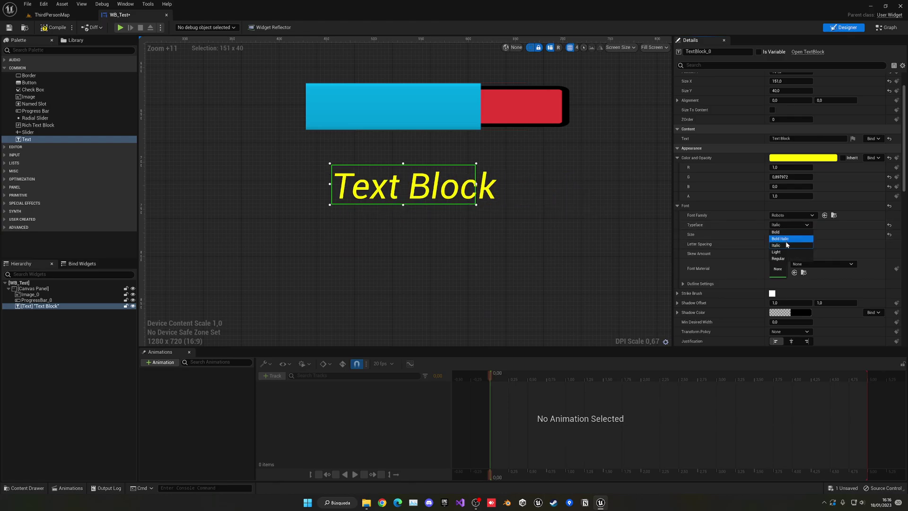
{"action": "left_click", "coordinate": [785, 252]}
{"action": "left_click", "coordinate": [789, 225]}
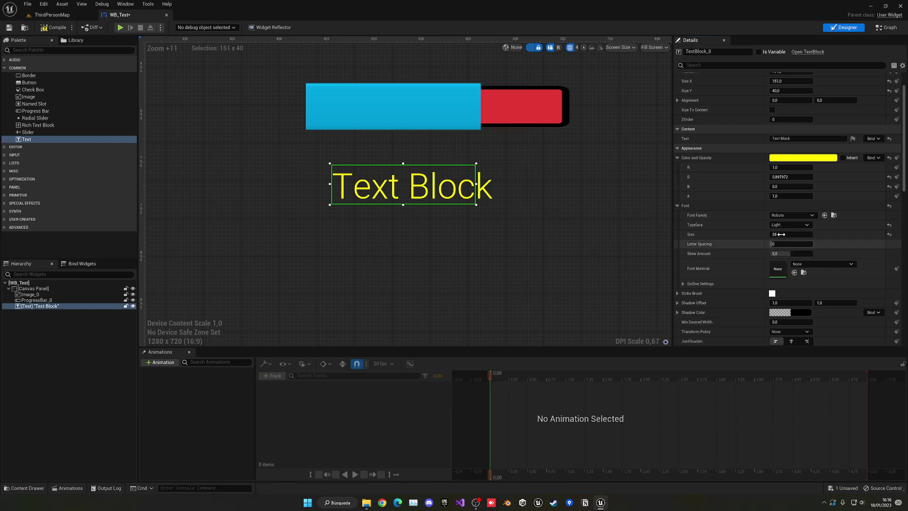
{"action": "left_click", "coordinate": [782, 258]}
{"action": "left_click", "coordinate": [789, 224]}
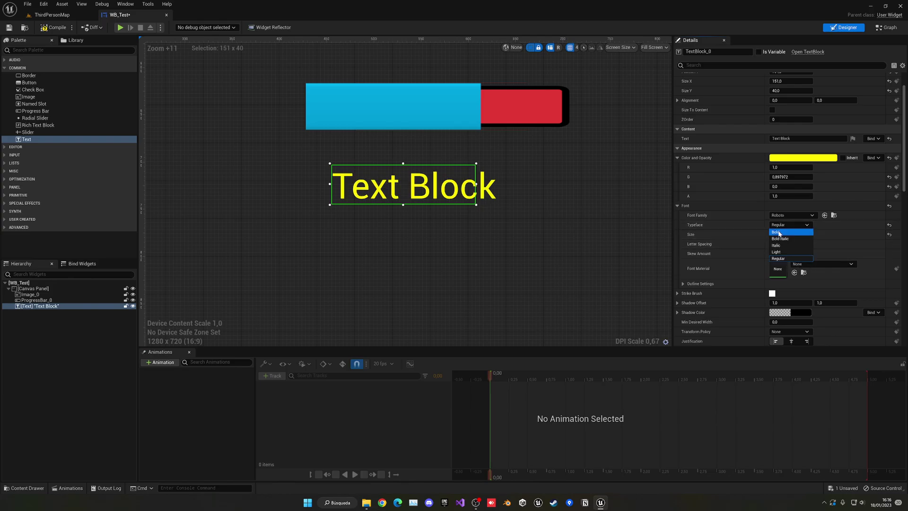
{"action": "left_click", "coordinate": [778, 232]}
{"action": "left_click", "coordinate": [793, 216]}
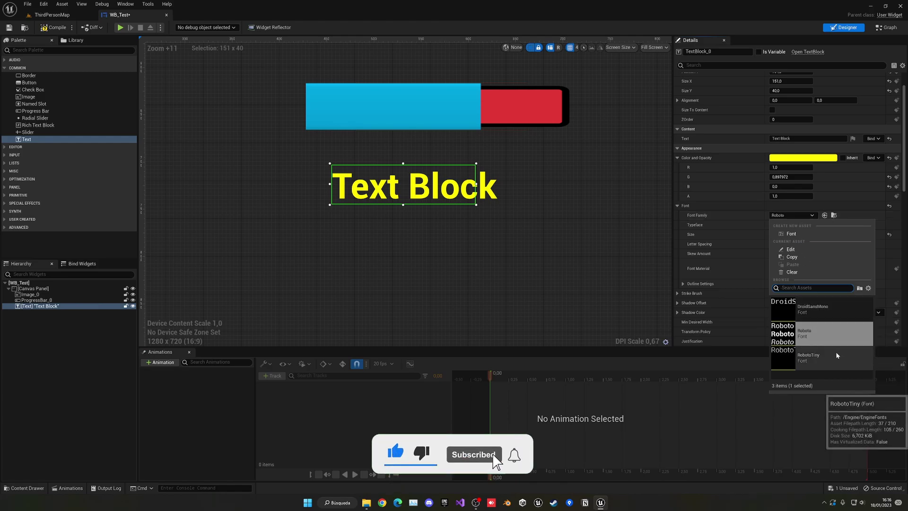
Change TextBlock_0's font family to DroidSansMono, briefly visiting ThirdPersonMap before returning to WB_Test.
{"action": "left_click", "coordinate": [812, 309]}
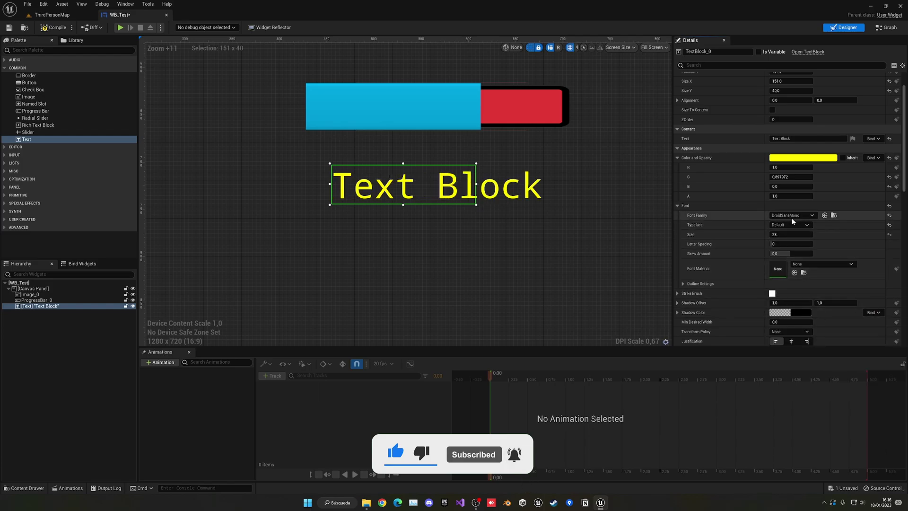
{"action": "left_click", "coordinate": [805, 217]}
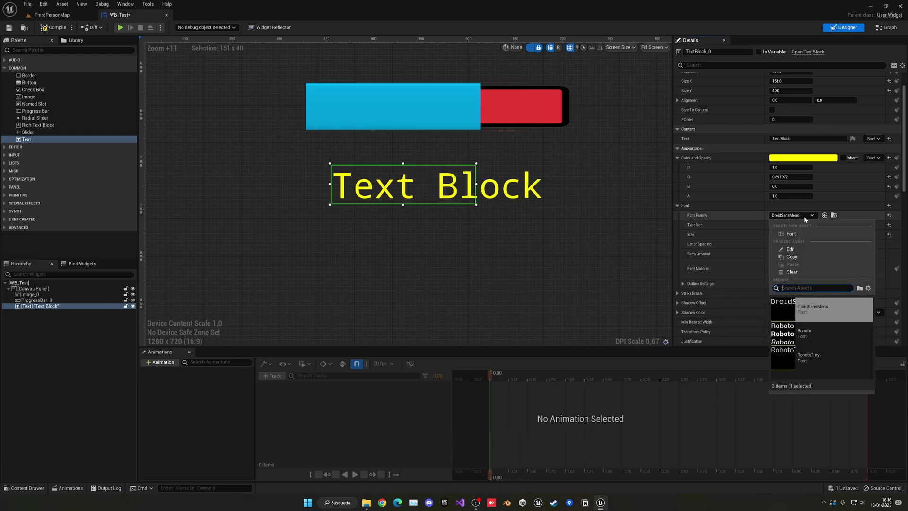
{"action": "left_click", "coordinate": [804, 217]}
{"action": "left_click", "coordinate": [52, 15]}
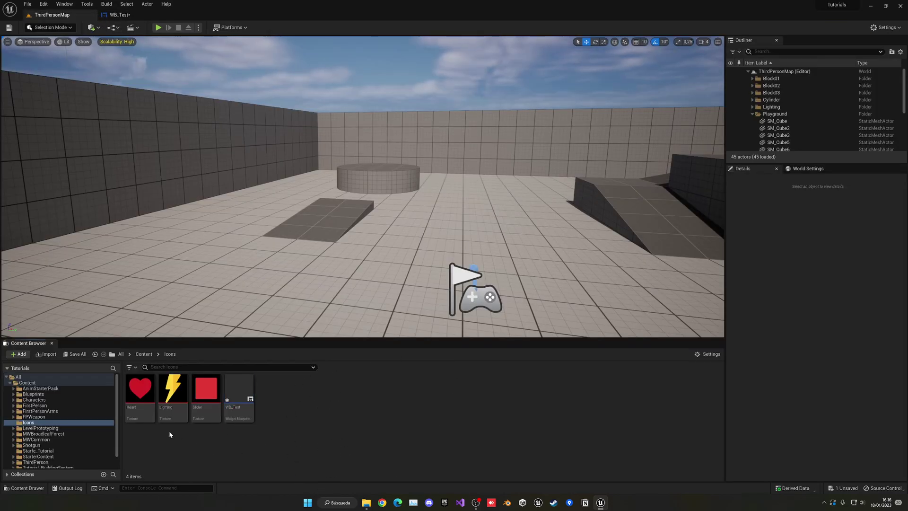
{"action": "left_click", "coordinate": [120, 14]}
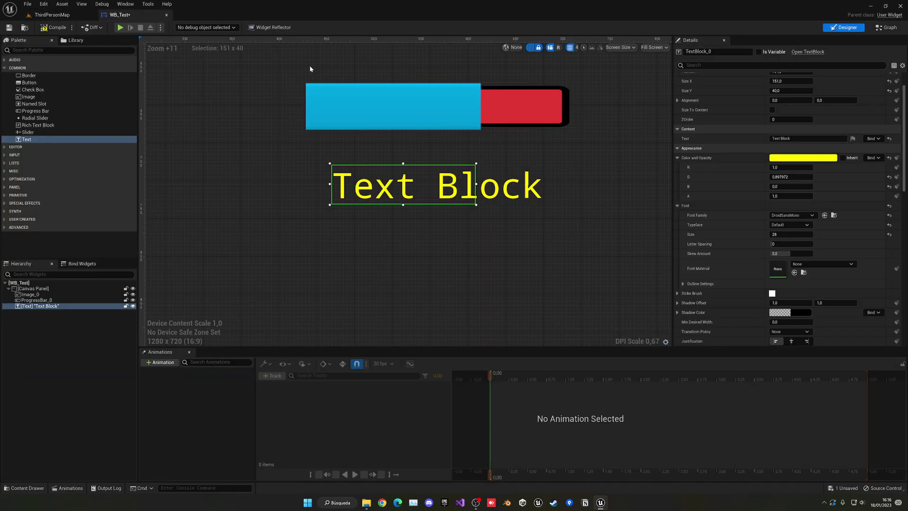
{"action": "left_click", "coordinate": [792, 216]}
Keep the DroidSansMono font, then move ProgressBar_0 up and left on the WB_Test canvas.
{"action": "left_click", "coordinate": [545, 246]}
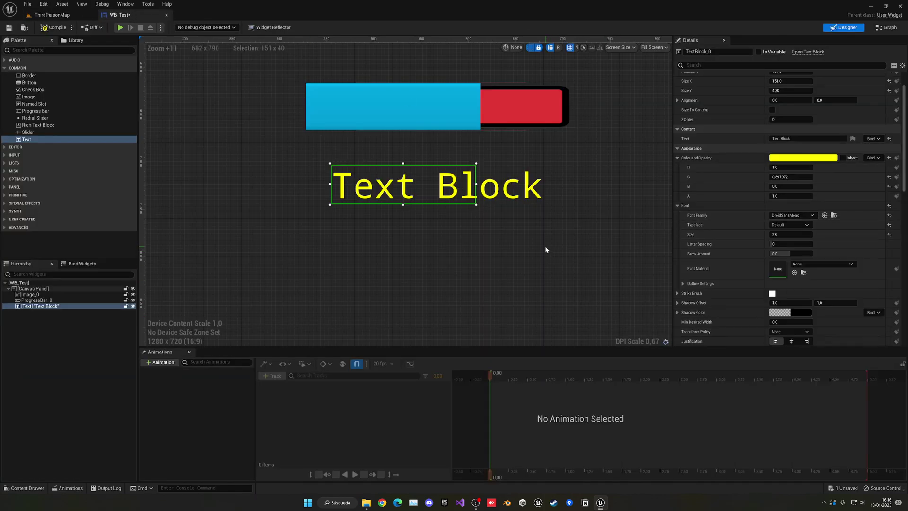
{"action": "right_click_drag", "start_coordinate": [545, 246], "coordinate": [439, 324]}
{"action": "scroll", "coordinate": [520, 206], "scroll_direction": "down", "scroll_amount": 7}
{"action": "left_click_drag", "start_coordinate": [445, 237], "coordinate": [433, 191]}
{"action": "left_click", "coordinate": [504, 191]}
{"action": "right_click_drag", "start_coordinate": [503, 191], "coordinate": [499, 208]}
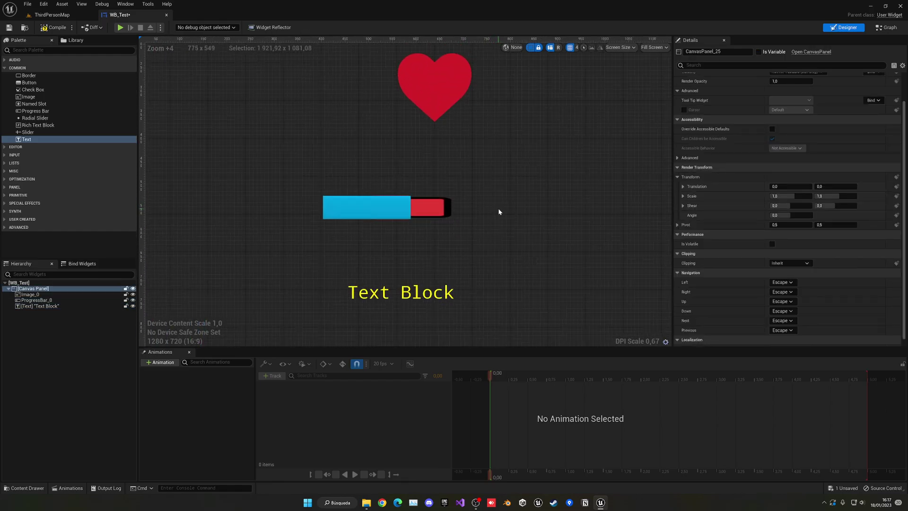